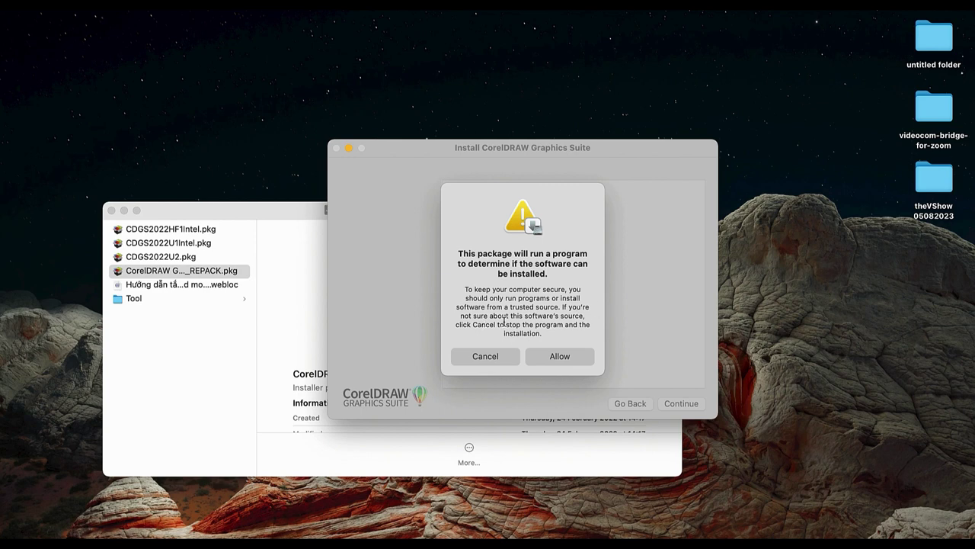
- Allow the CorelDRAW Graphics Suite package to run its compatibility check and accept the software license agreement
left_click(568, 362)
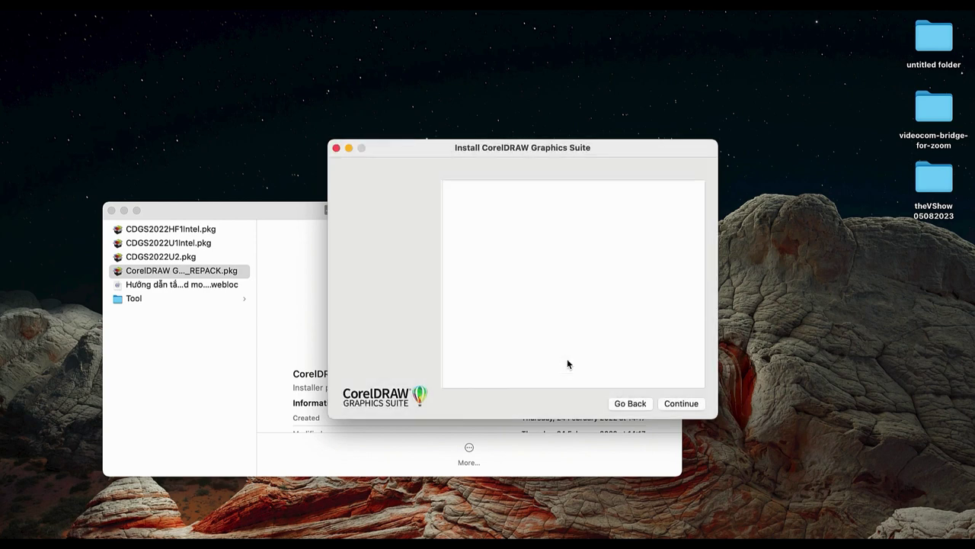
left_click(686, 404)
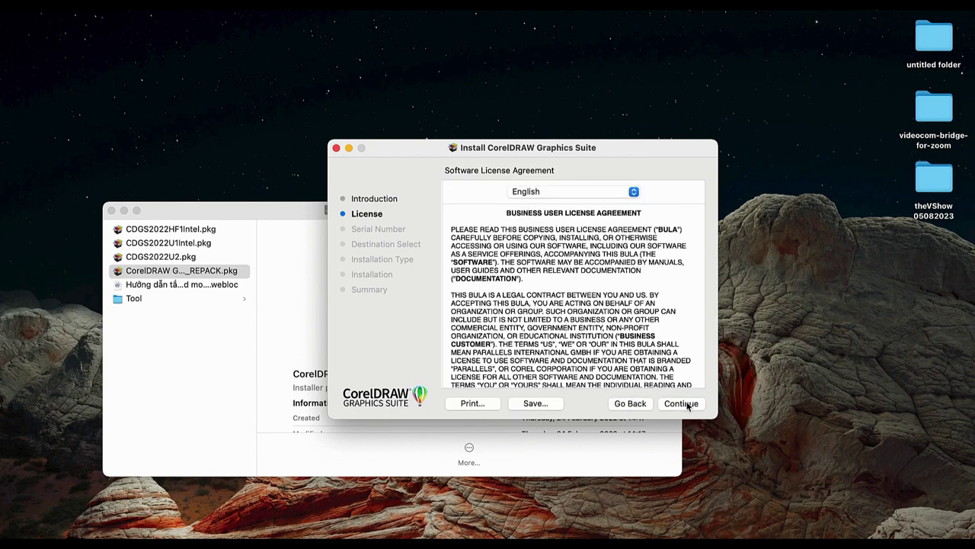
left_click(688, 404)
left_click(660, 322)
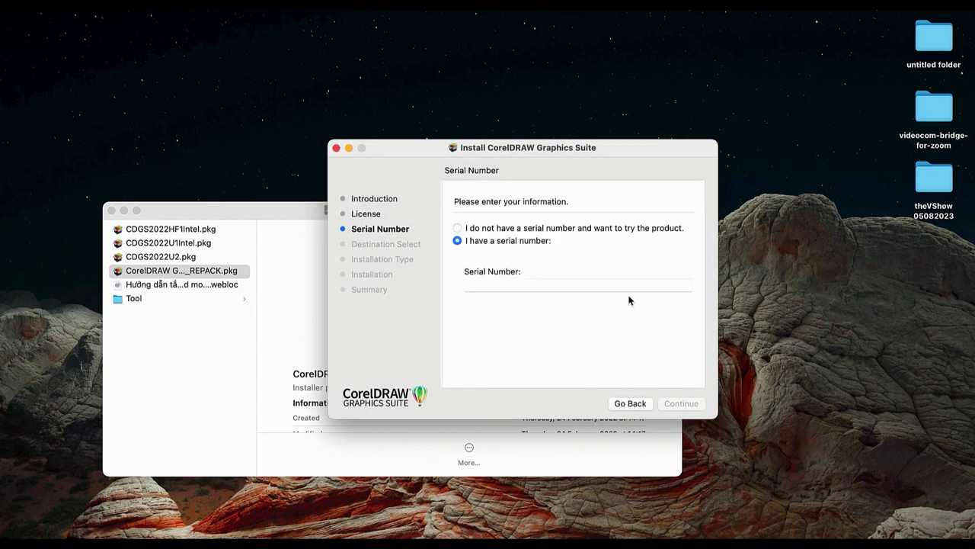
- Choose to try the product without a serial number and start the standard installation on Systemp
left_click(553, 232)
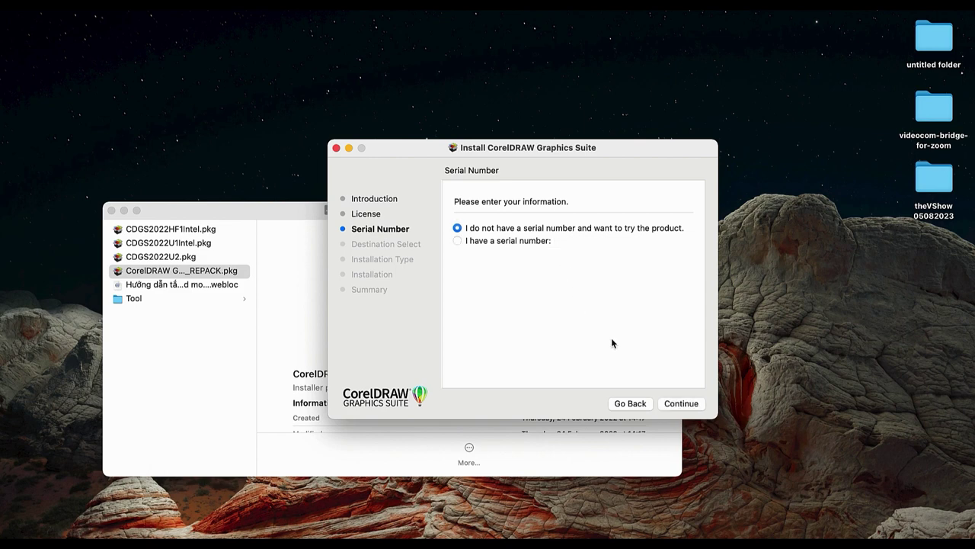
left_click(682, 402)
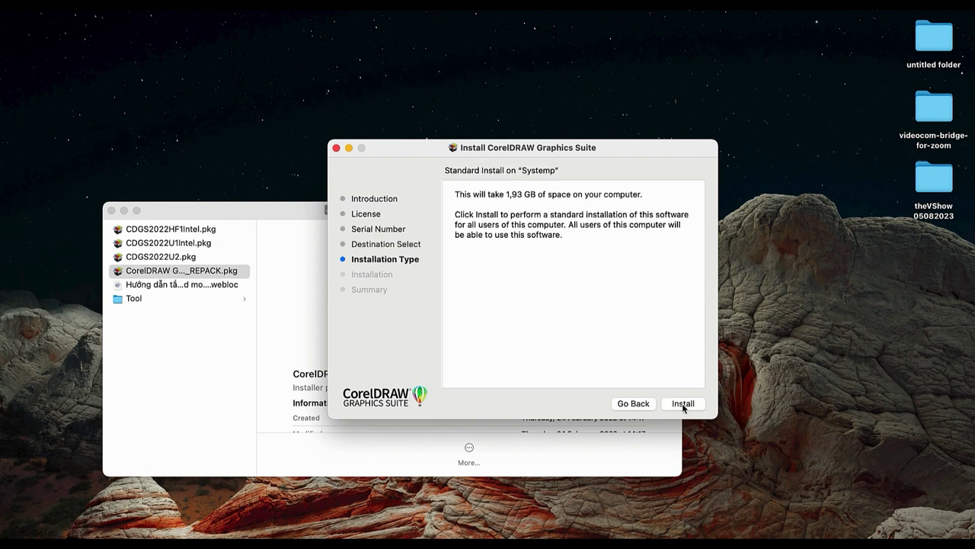
left_click(683, 404)
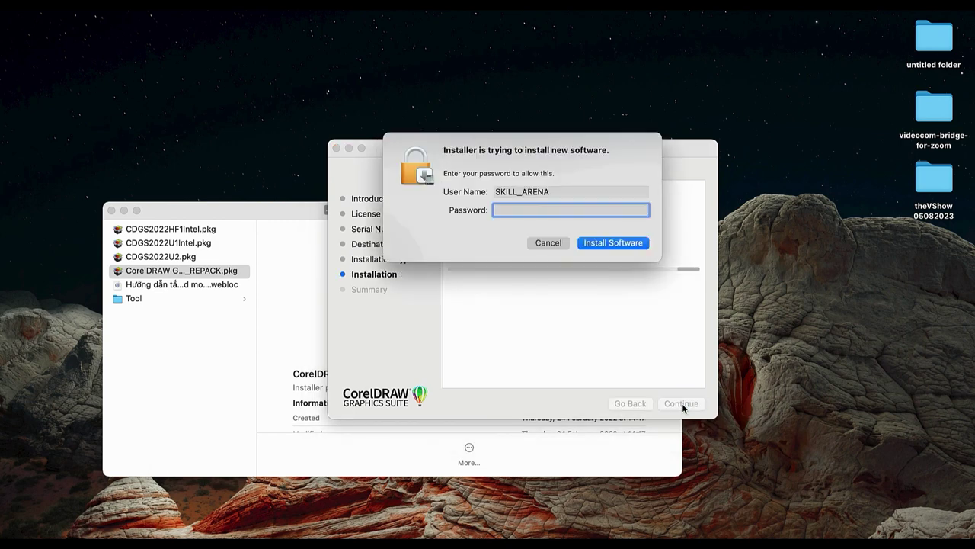
- Authorise the CorelDRAW Graphics Suite installation with the account password and close the installer once it finishes
type("****")
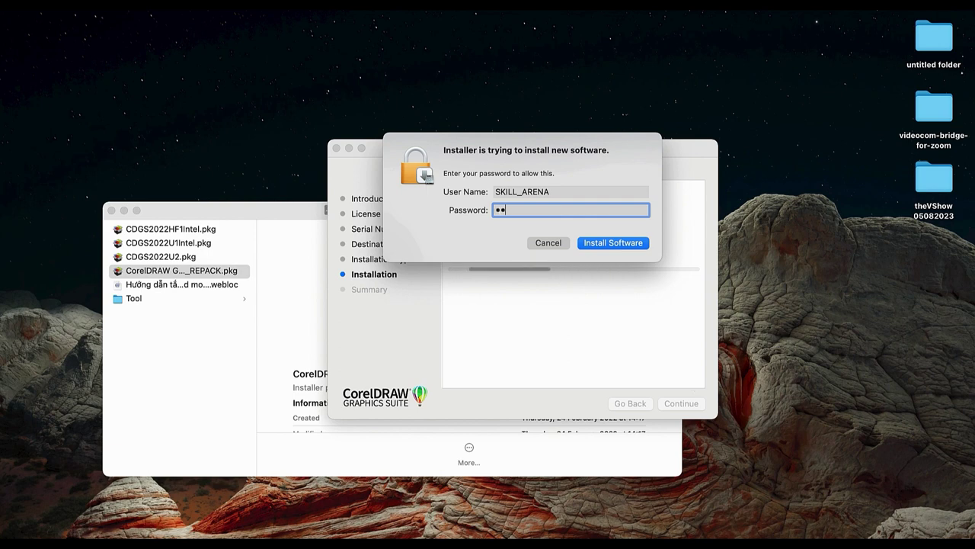
type("*******")
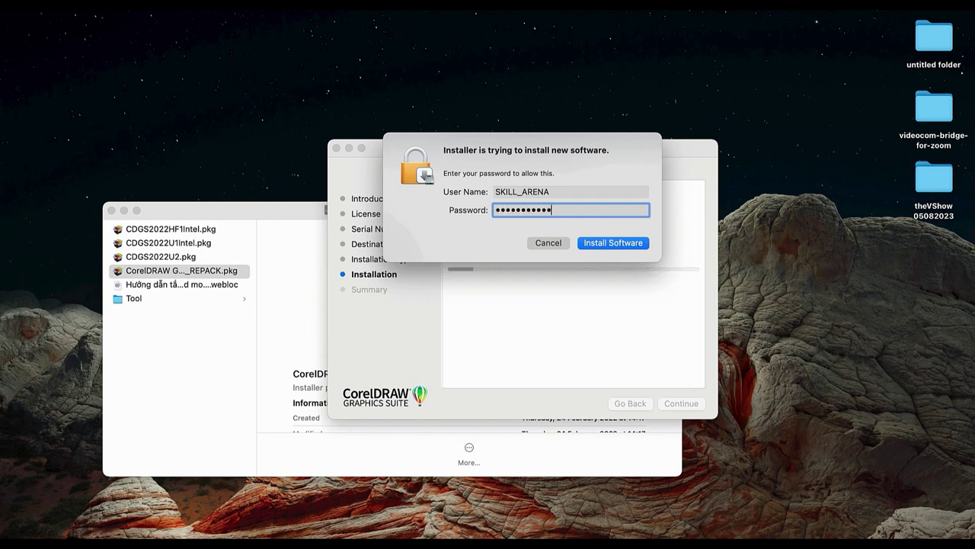
key("Return")
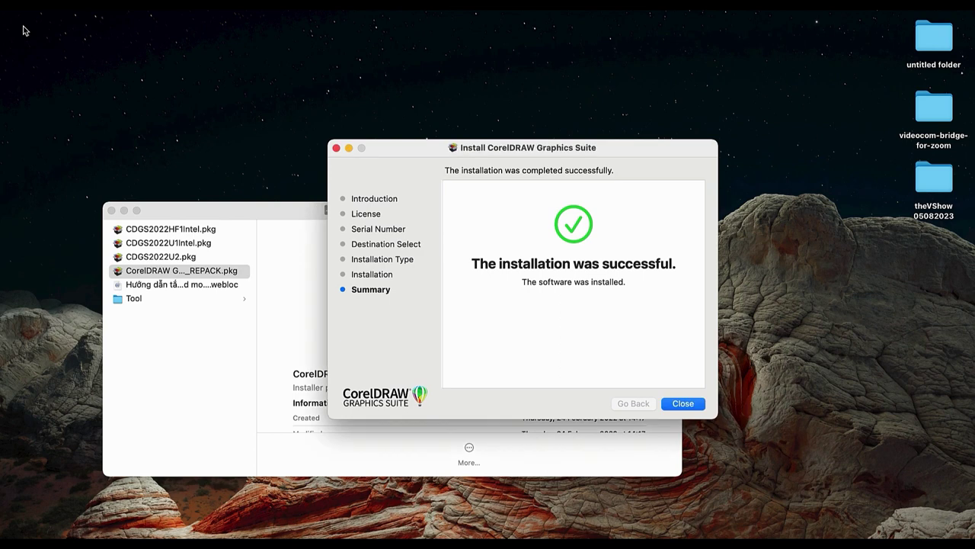
left_click(683, 404)
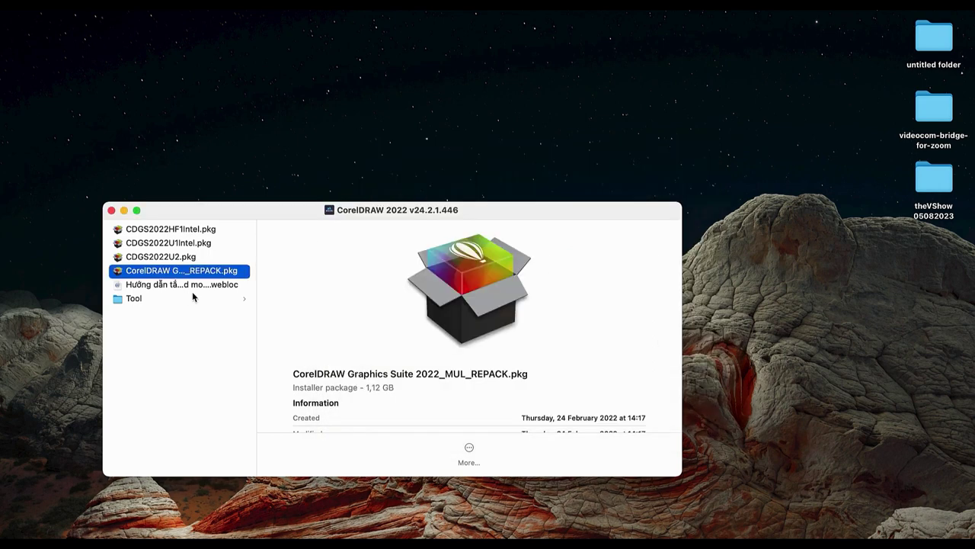
- Open the CDGS2022U1Intel.pkg update and start its standard installation on the Systemp disk
left_click(212, 259)
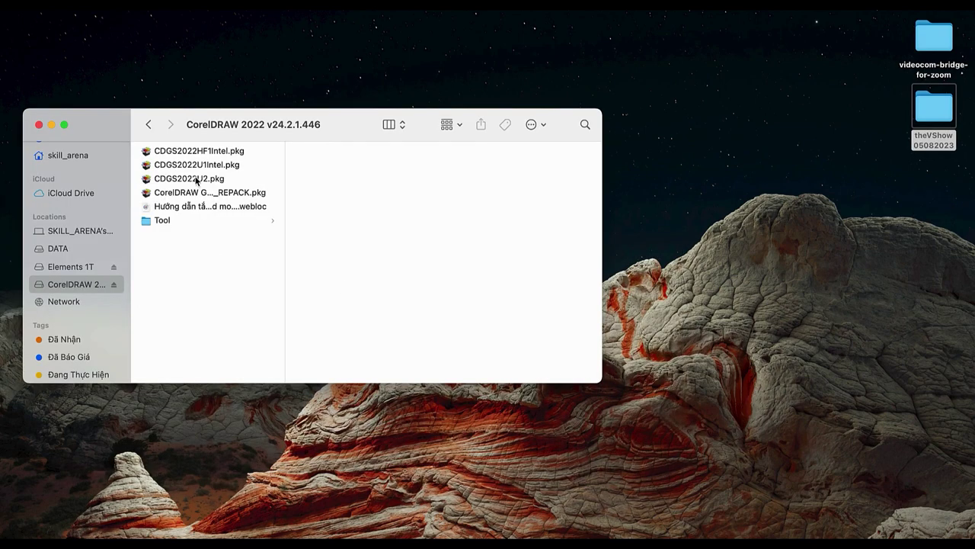
left_click(211, 166)
right_click(215, 171)
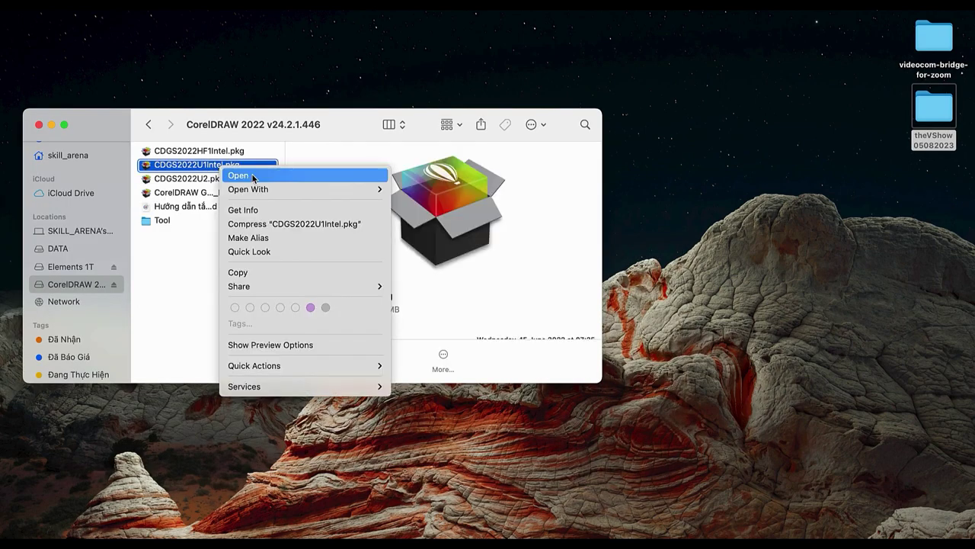
left_click(255, 175)
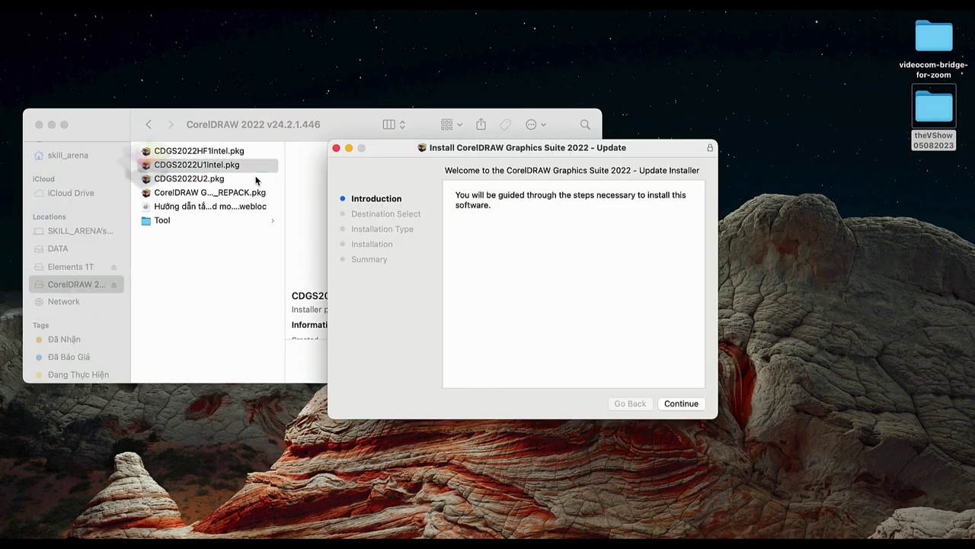
left_click(683, 404)
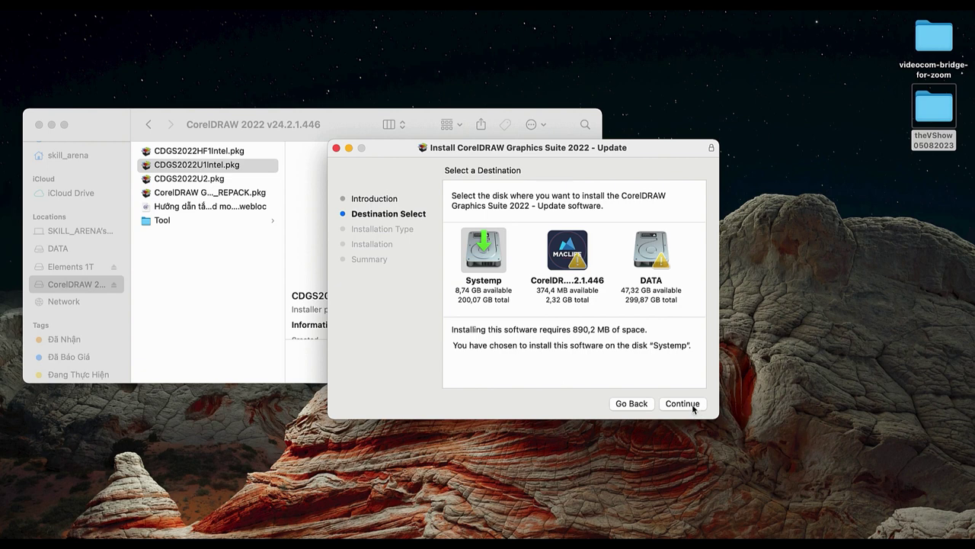
left_click(694, 409)
left_click(692, 405)
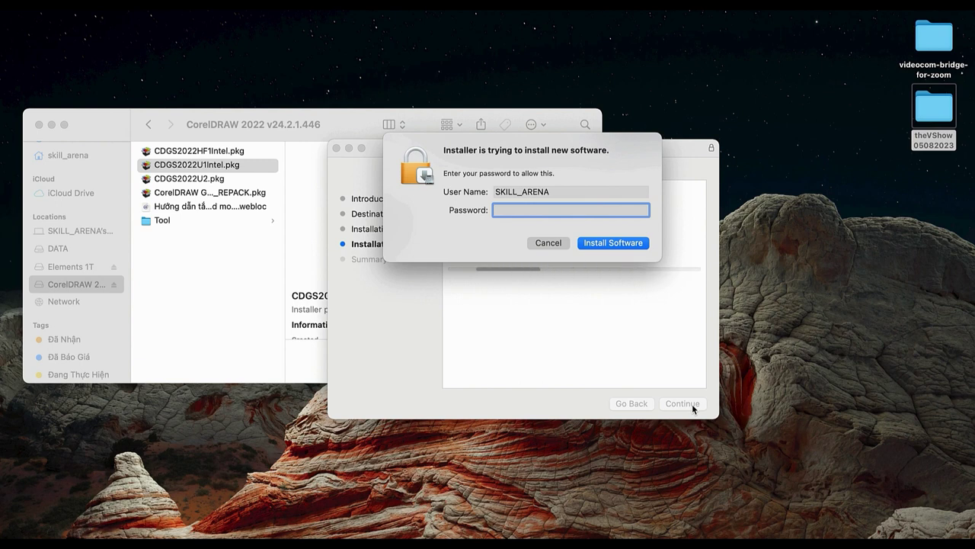
- Authorise the CDGS2022U1Intel update with the account password and close its installer once it finishes
type("**********")
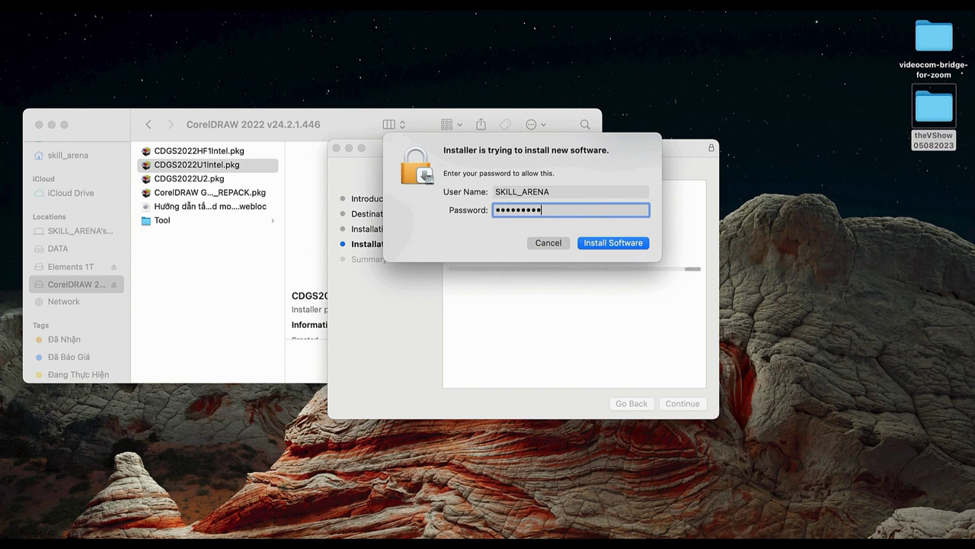
key("Return")
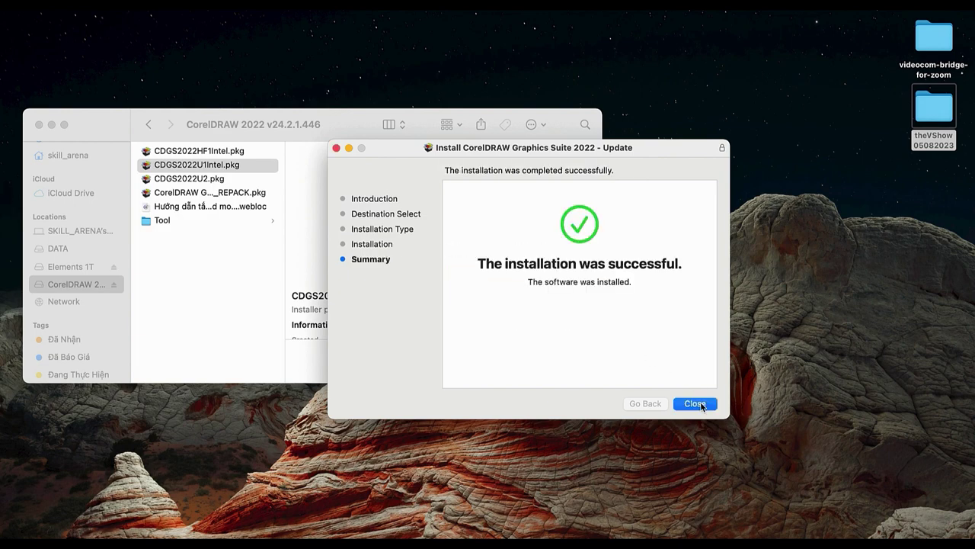
left_click(695, 404)
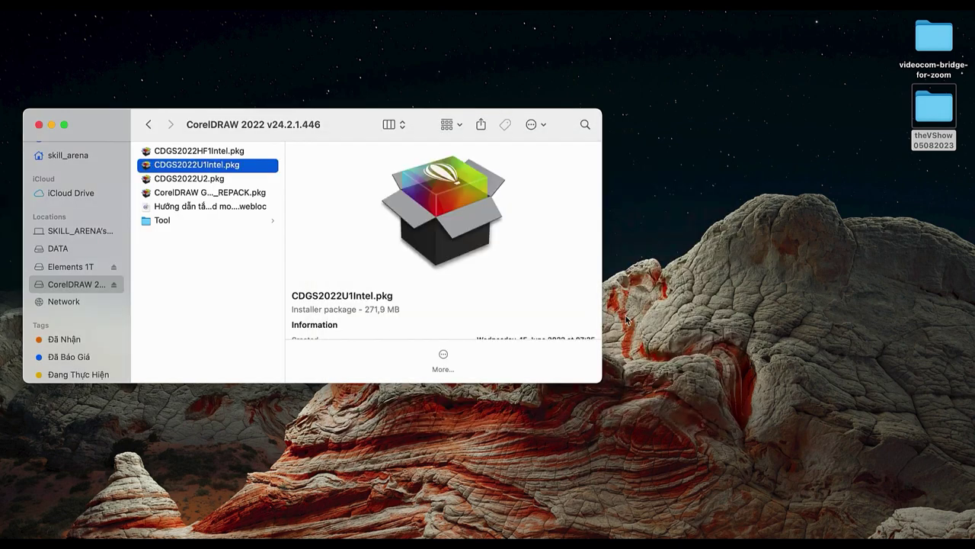
- Open the CDGS2022U2.pkg update and start its standard installation on the Systemp disk
left_click(234, 181)
right_click(234, 181)
left_click(266, 189)
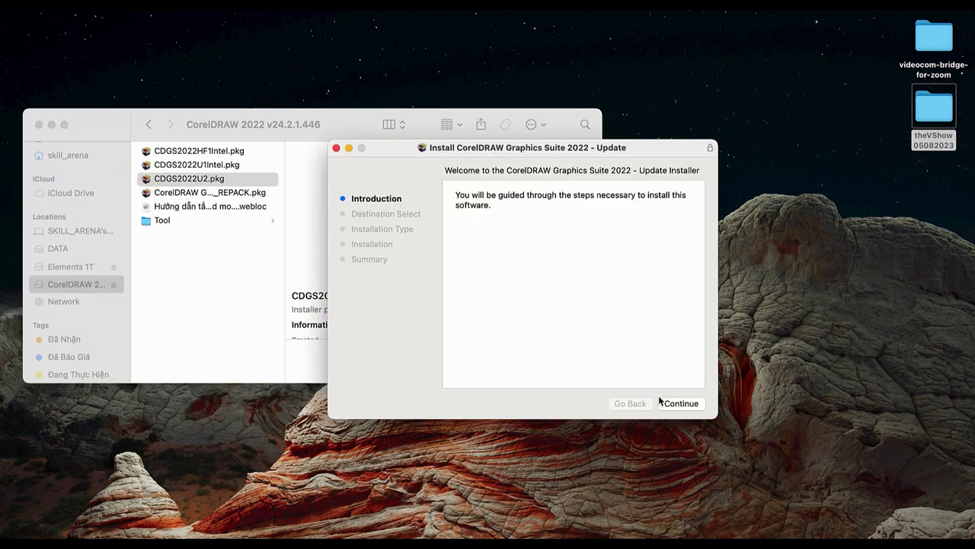
left_click(682, 404)
left_click(682, 404)
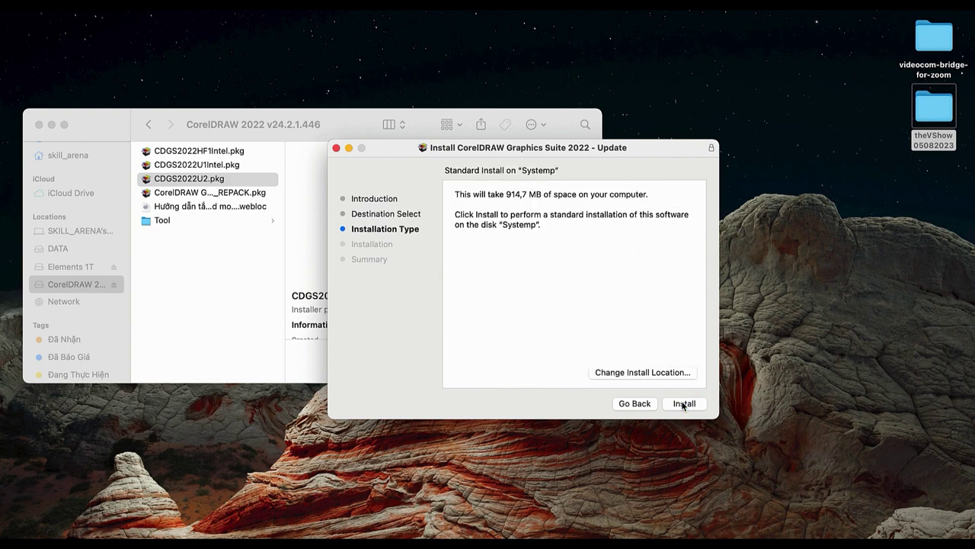
left_click(682, 404)
- Authorise the CDGS2022U2 update with the account password and close its installer once it finishes
type("••••••••••")
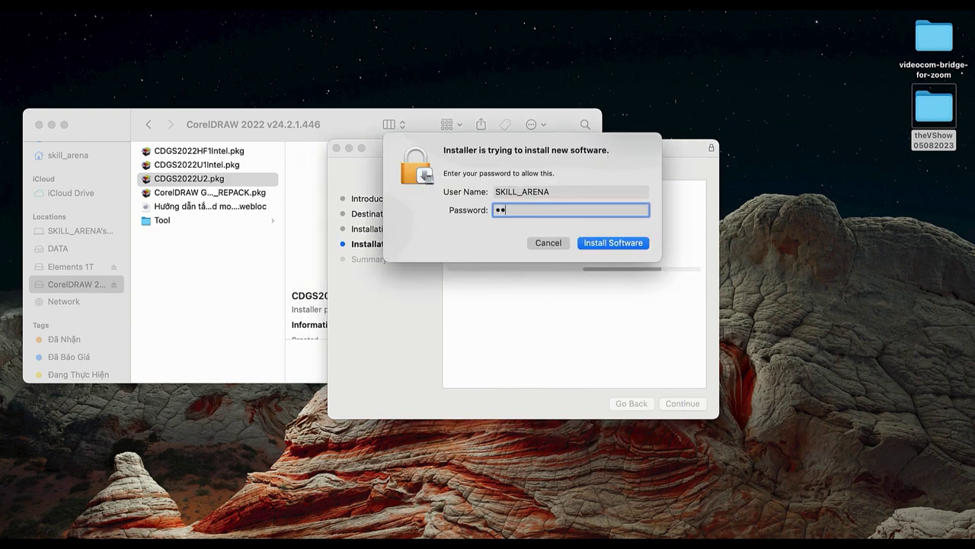
type("•")
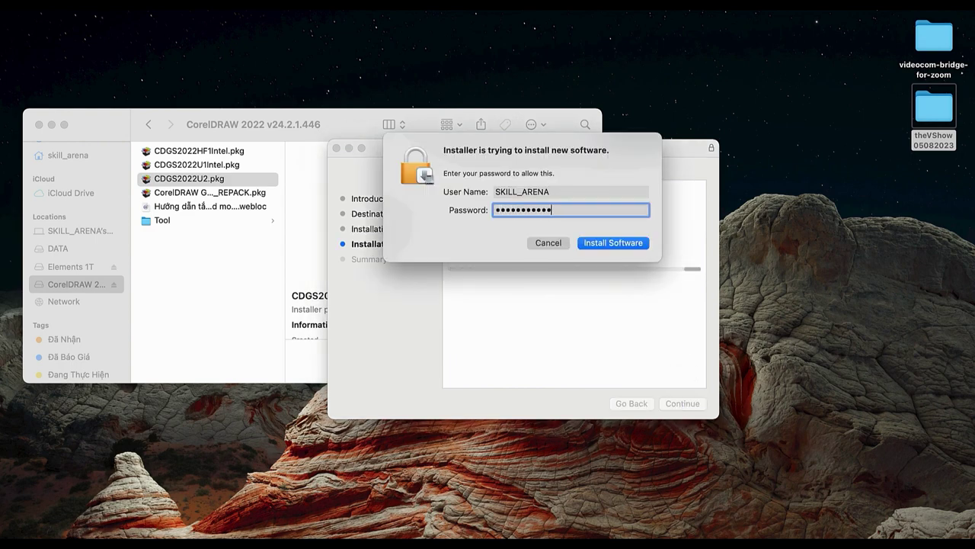
key("Return")
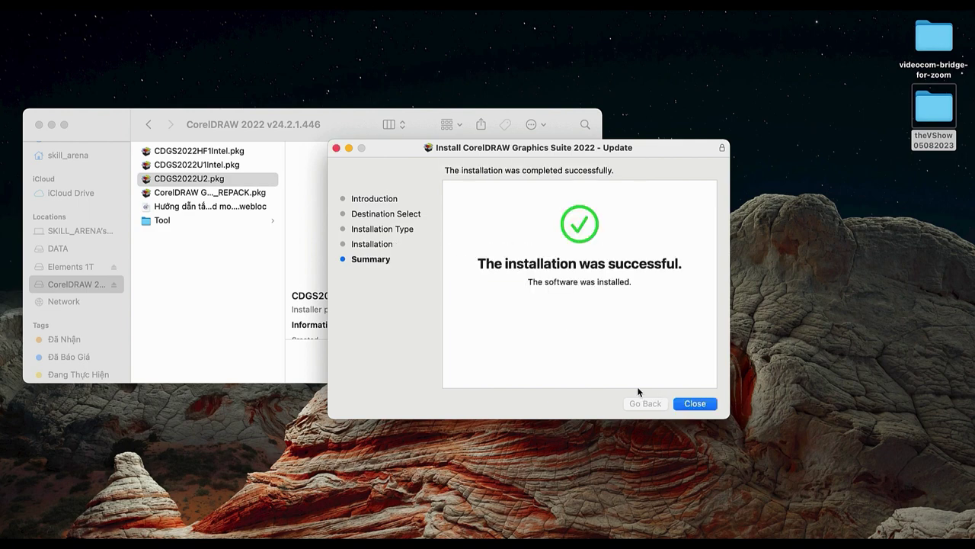
left_click(709, 405)
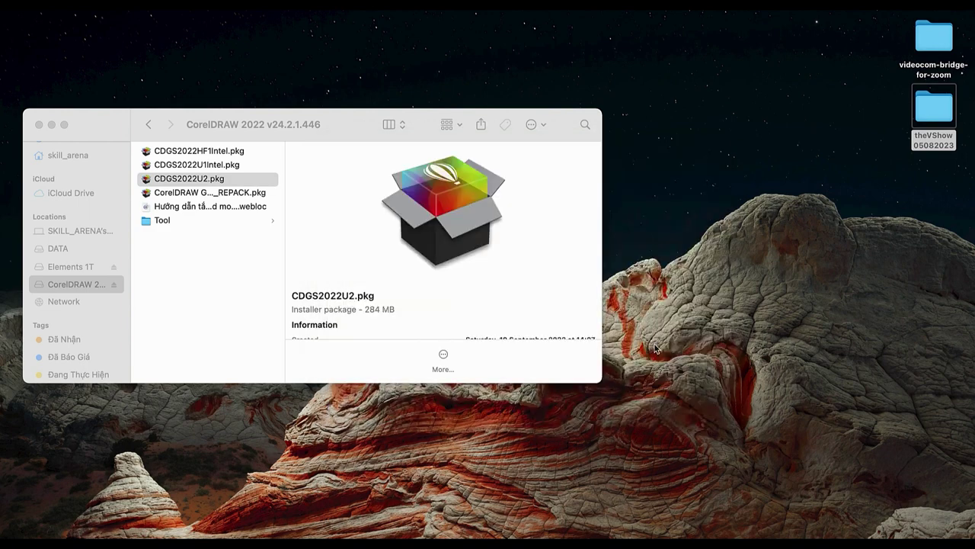
- Open the CDGS2022HF1Intel.pkg hotfix and start its standard installation on the Systemp disk
left_click(230, 150)
right_click(244, 150)
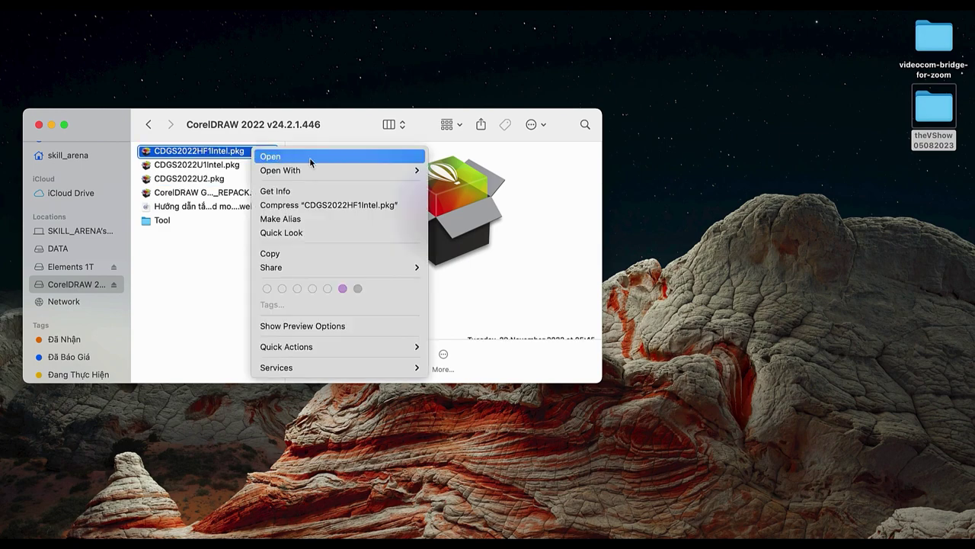
left_click(309, 157)
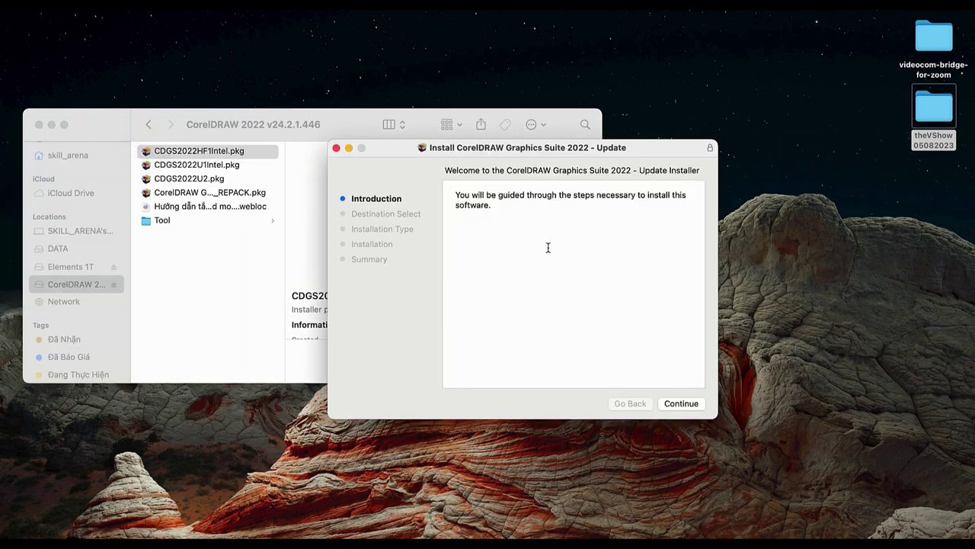
left_click(685, 401)
left_click(684, 403)
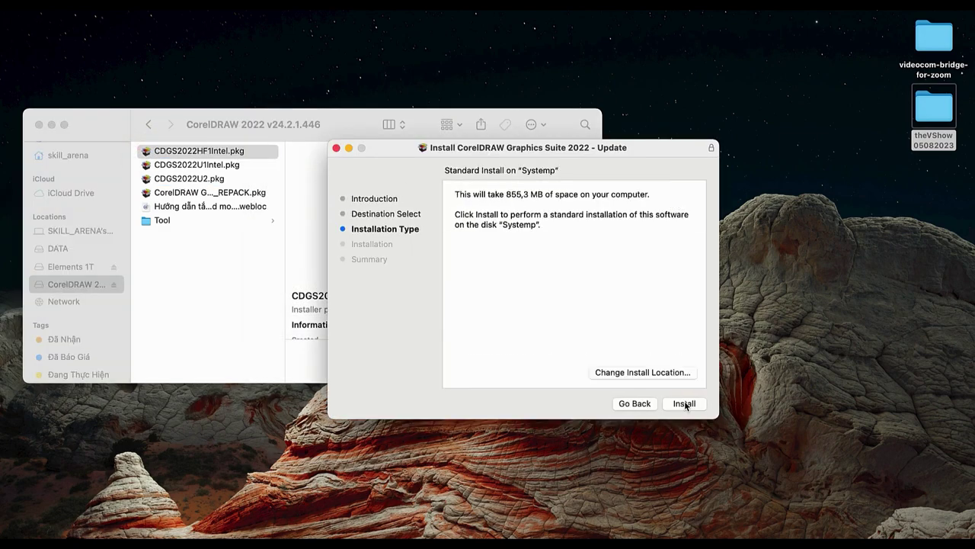
left_click(684, 403)
- Authorise the CDGS2022HF1Intel hotfix with the account password and close its installer once it finishes
type("••••")
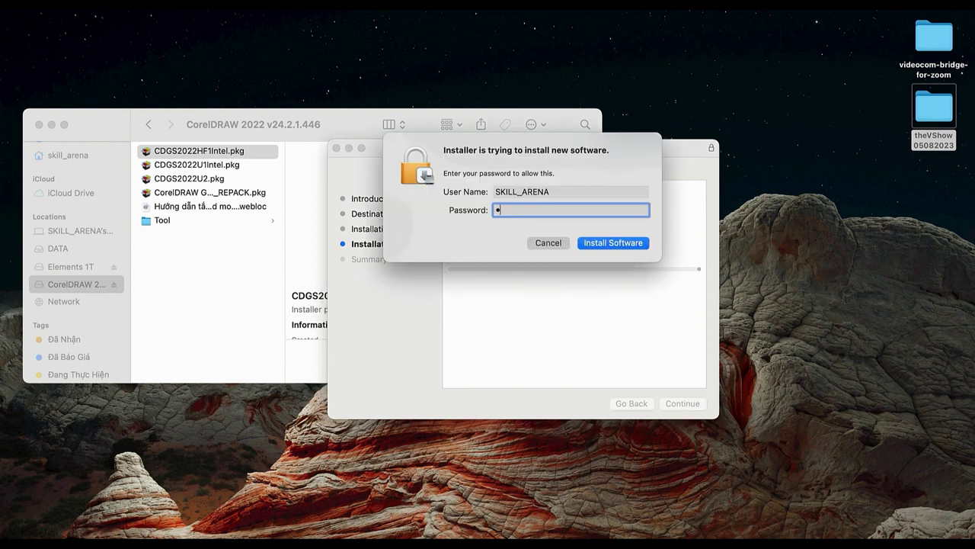
type("•••••••")
key("Return")
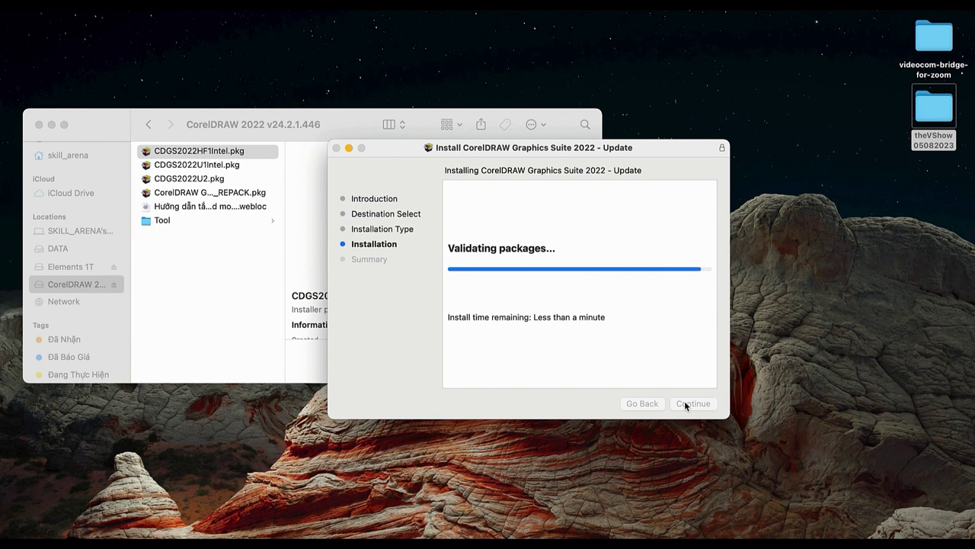
left_click(695, 404)
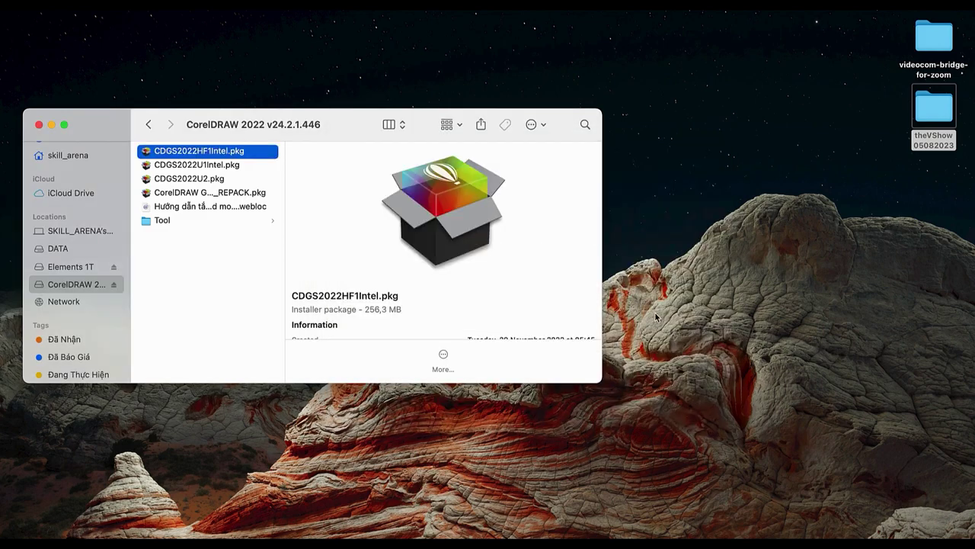
- Search the Mac for "cor" with Spotlight and launch CorelDRAW
key("super+space")
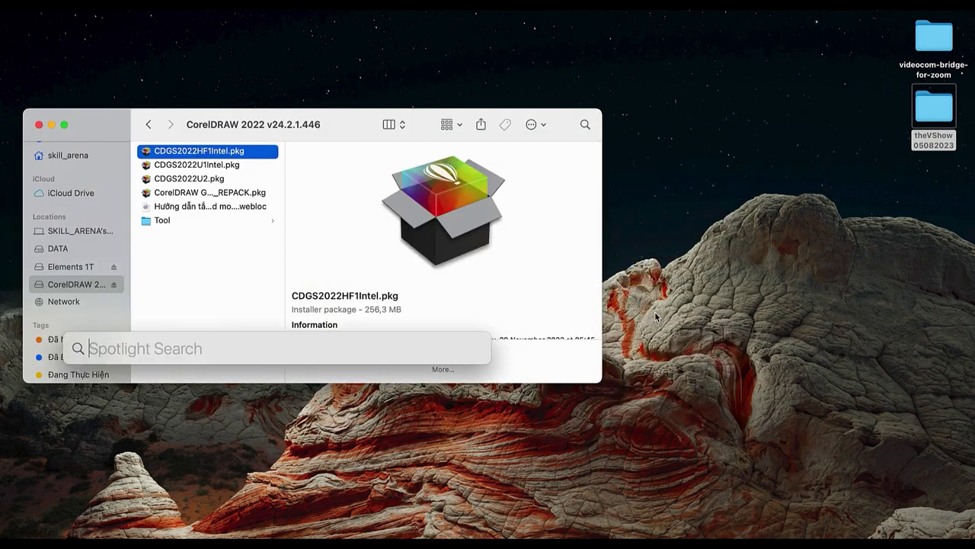
type("cor")
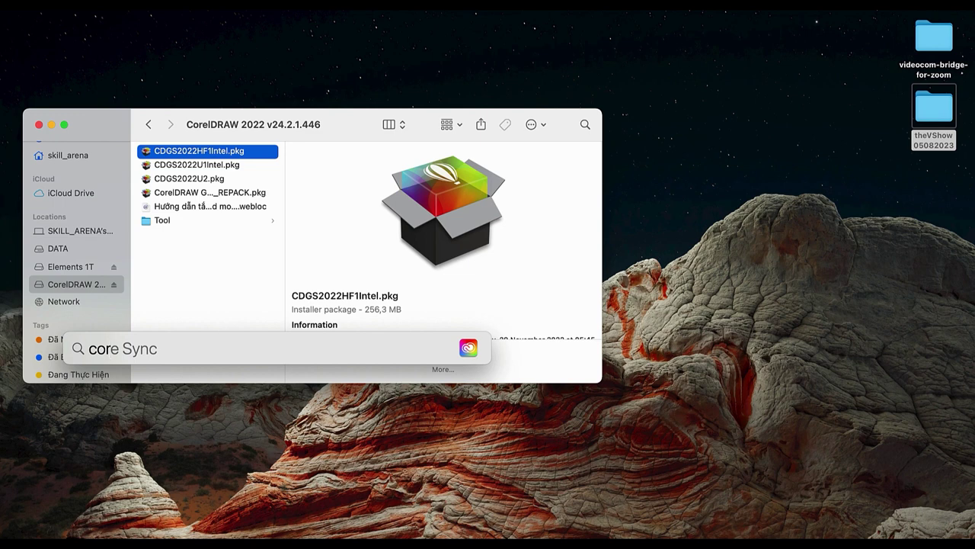
type("l")
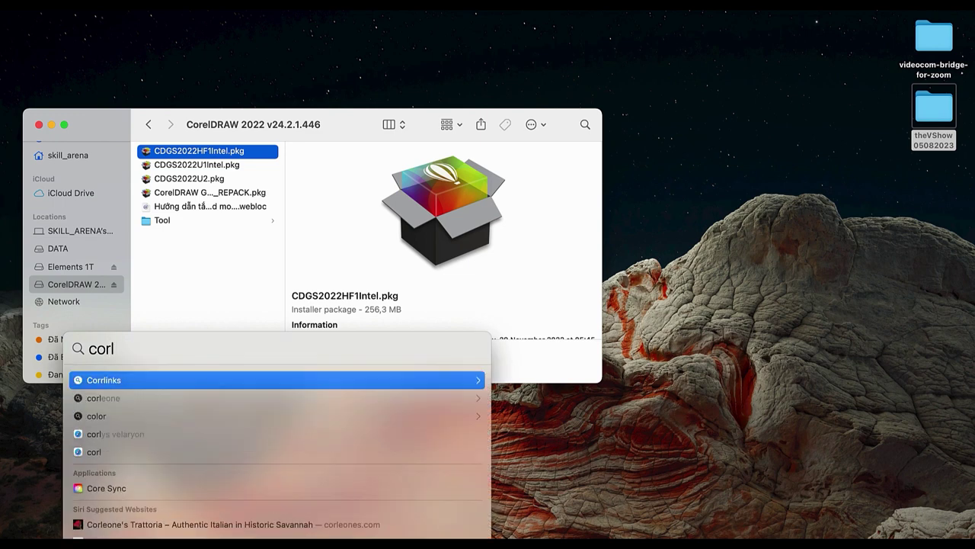
key("BackSpace")
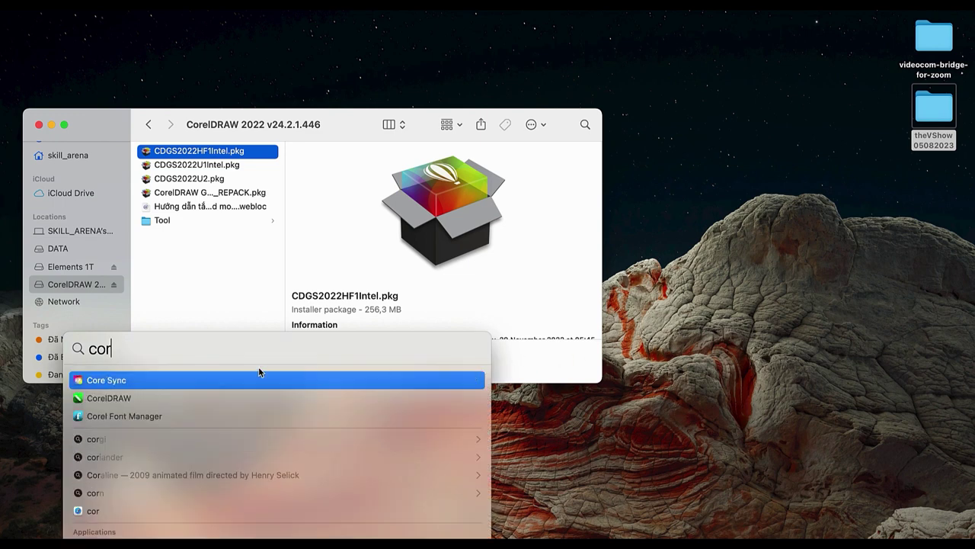
left_click(212, 398)
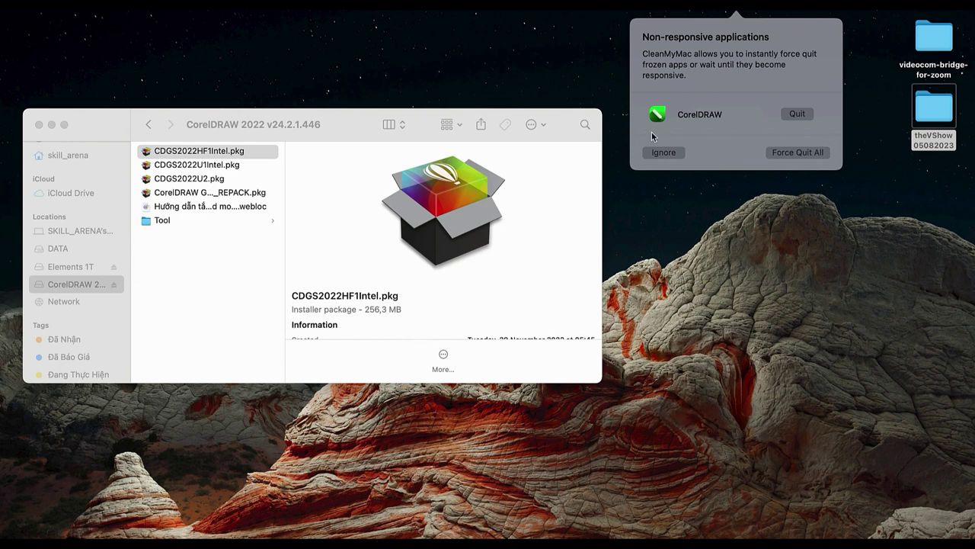
- Ignore the CleanMyMac alert that lists CorelDRAW as a non-responsive application
left_click(664, 152)
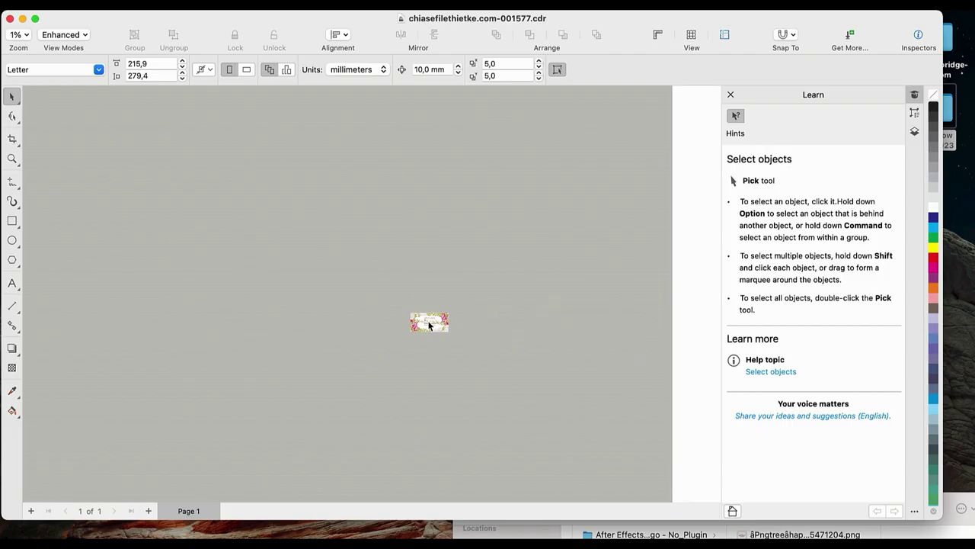
- Zoom in on the small wedding banner to 21% and centre the whole artwork in the view
left_click(429, 322)
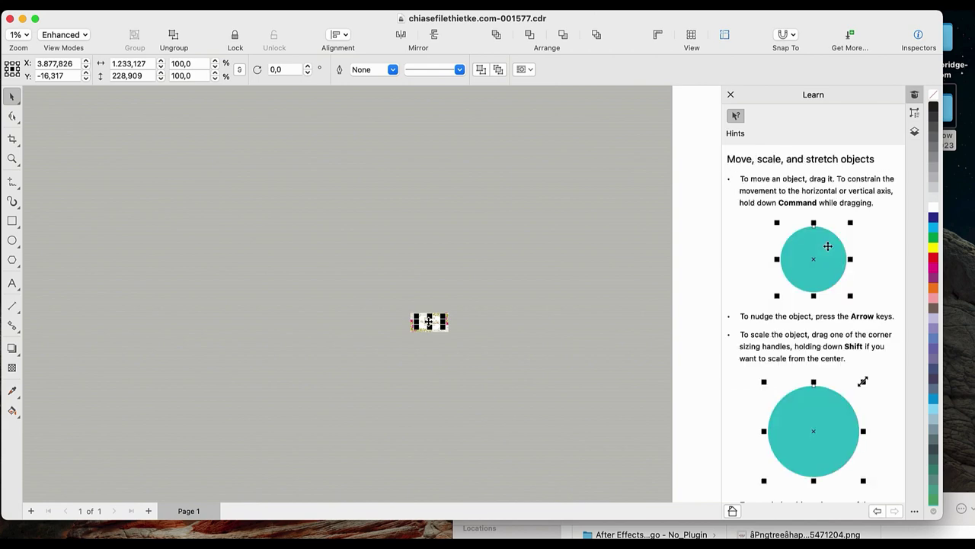
scroll(429, 322, "up", 5)
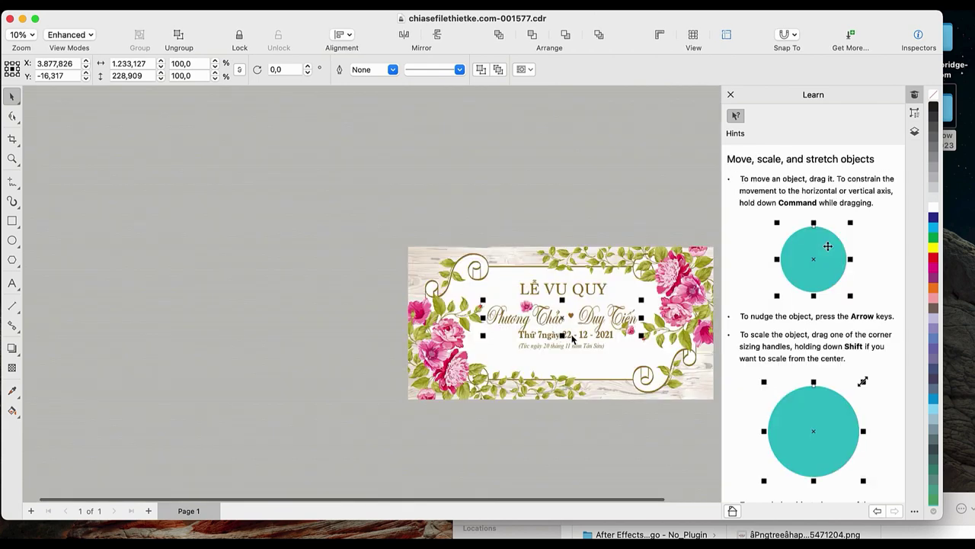
scroll(581, 340, "up", 2)
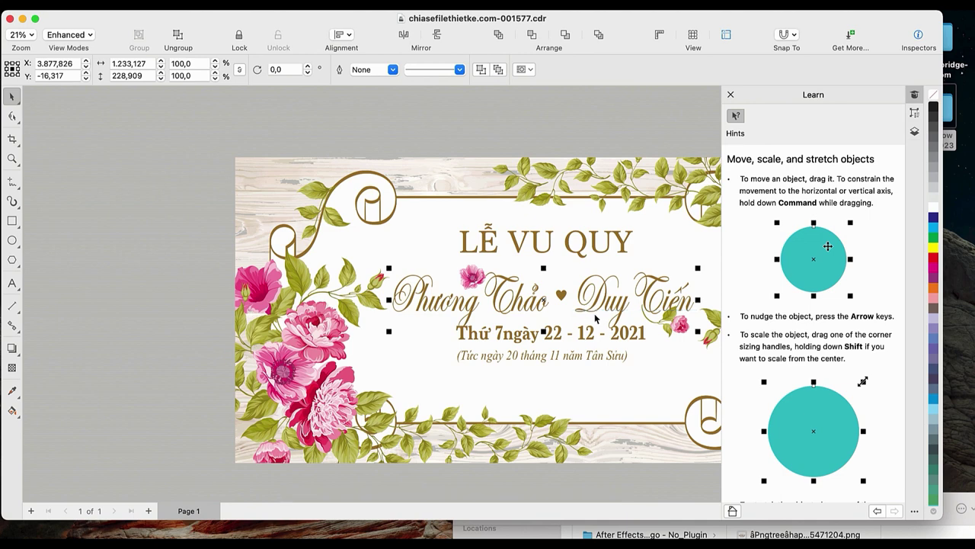
left_click(548, 184)
key("h")
left_click_drag(584, 243, 447, 207)
scroll(598, 212, "right", 3)
scroll(598, 212, "up", 1)
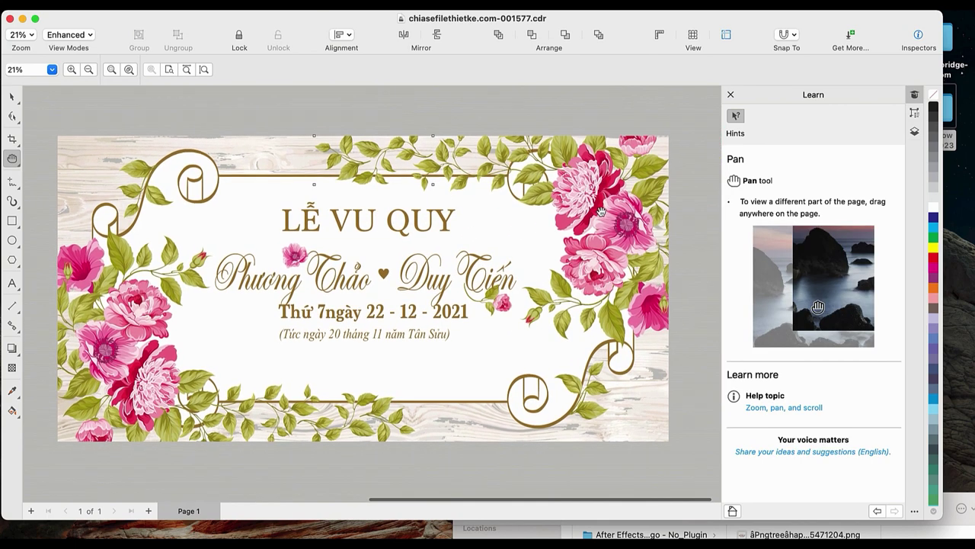
- Move the banner's upper-right rose cluster, lower-left rose cluster and bottom-centre leaf sprig outward past the banner's edges
key("space")
left_click(614, 217)
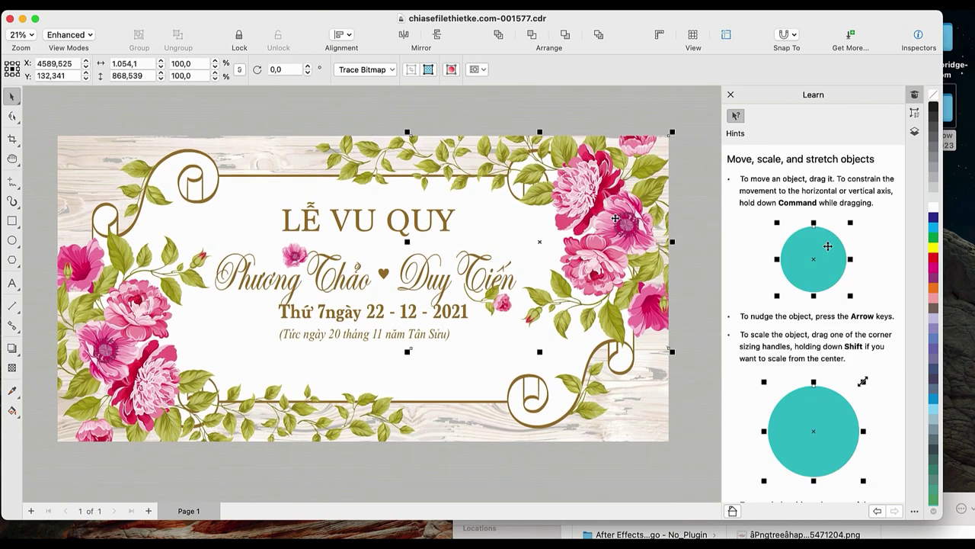
right_click(618, 222)
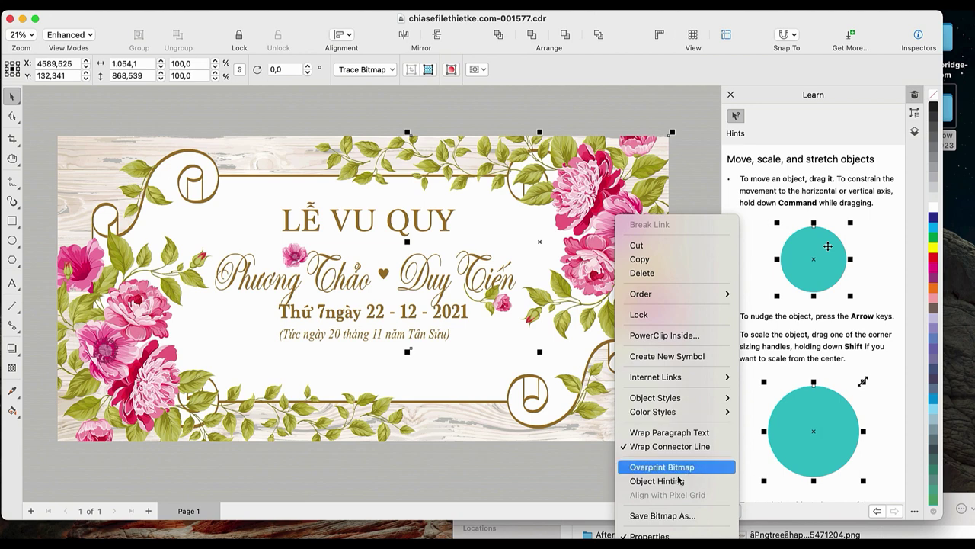
left_click(579, 246)
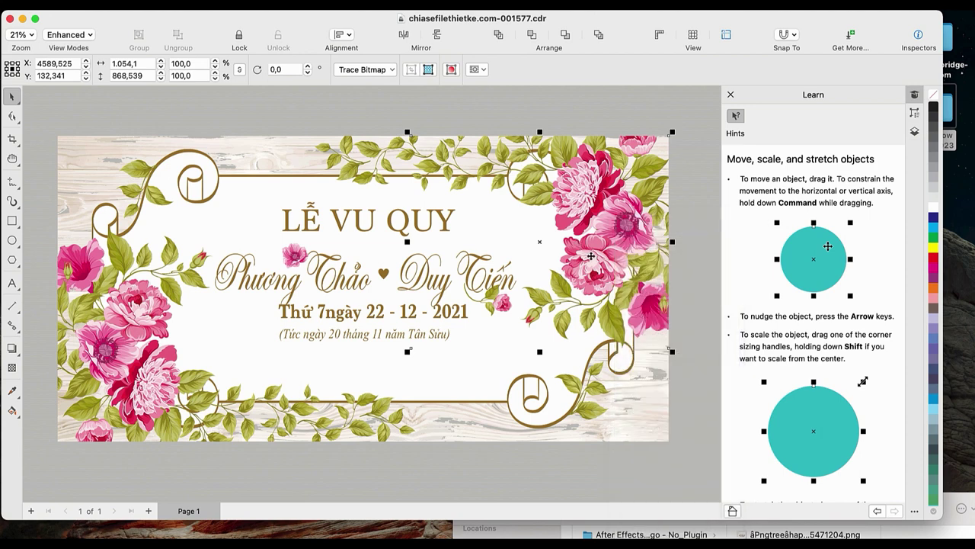
left_click_drag(593, 258, 697, 211)
left_click(173, 279)
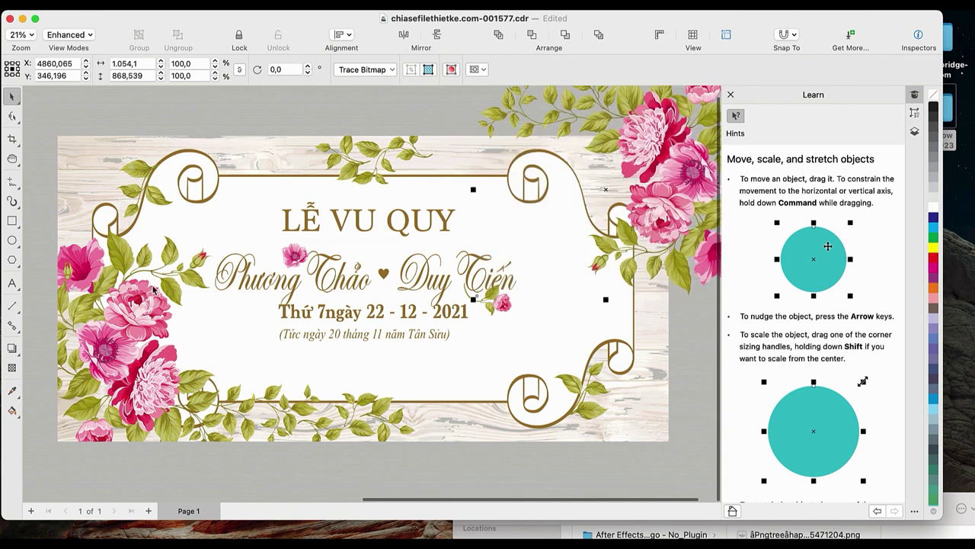
left_click_drag(185, 275, 100, 342)
left_click(382, 416)
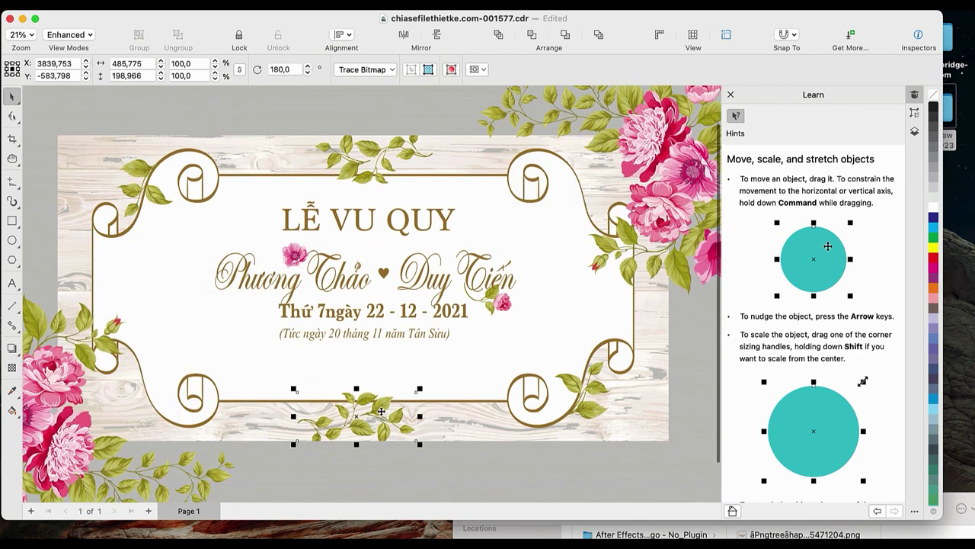
left_click_drag(382, 416, 390, 444)
- Move the couple's names down onto the bottom frame line and the date text up above the "LỄ VU QUY" heading
left_click(439, 282)
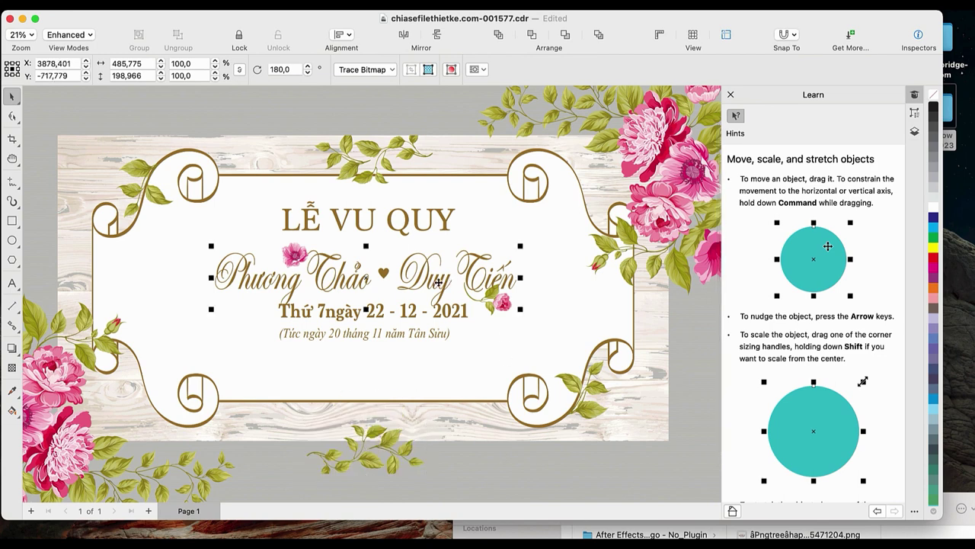
left_click_drag(463, 292, 503, 402)
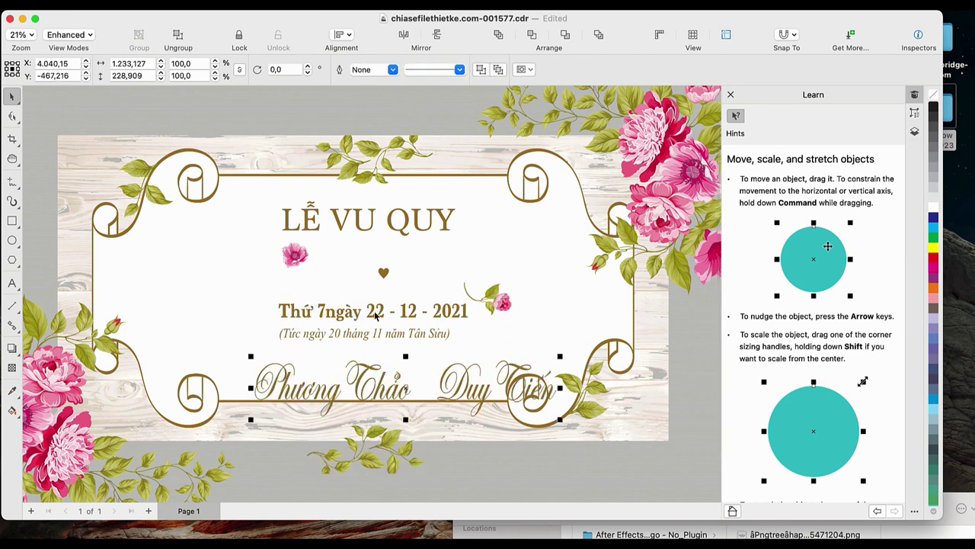
left_click(385, 313)
left_click_drag(385, 313, 469, 167)
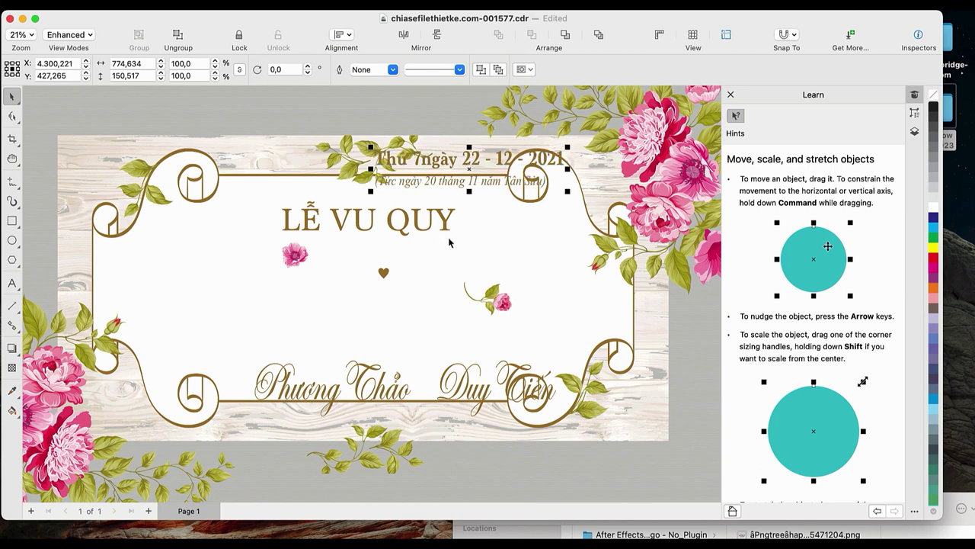
- Undo all the moves of the text, leaf sprig and rose clusters, and clear the selection
key("super+z")
key("super+z")
key("super+z")
key("super+z")
key("super+z")
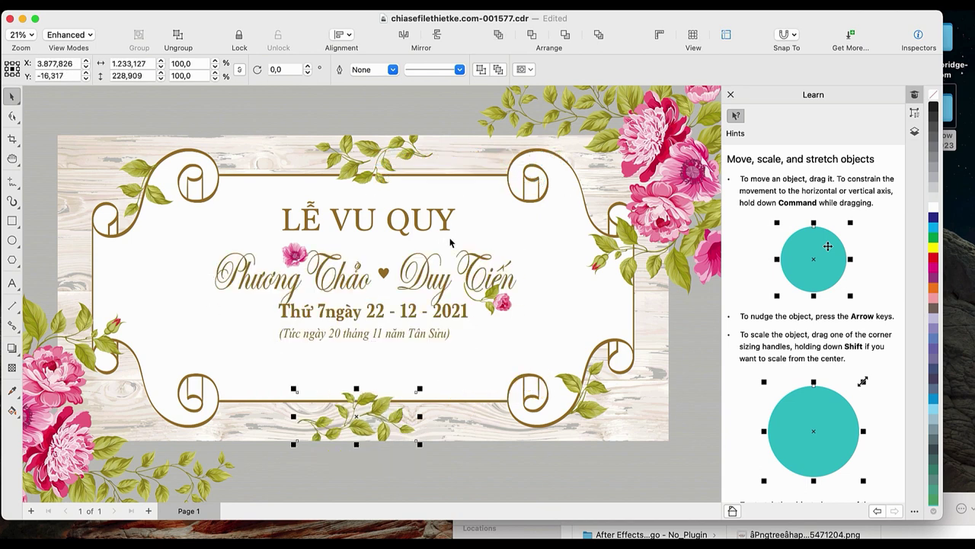
key("super+z")
key("super+z")
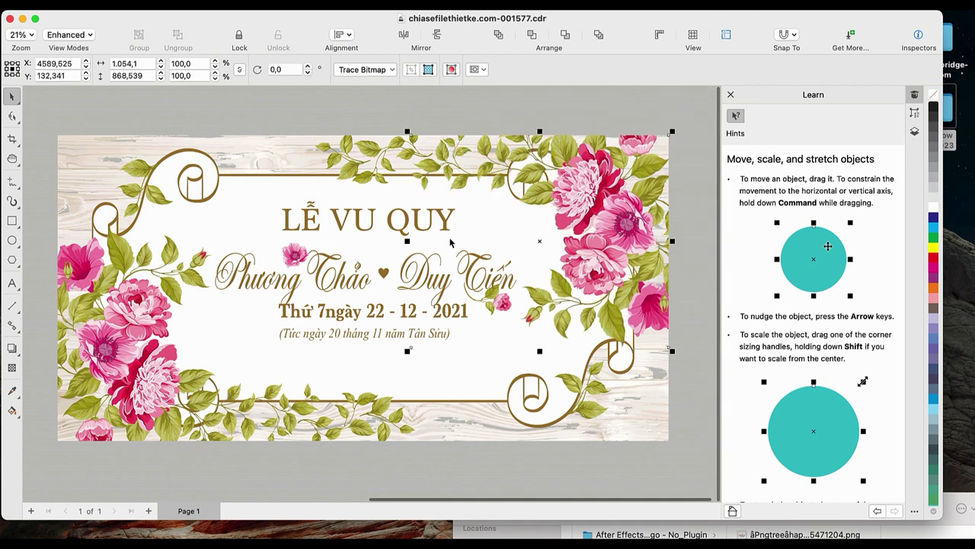
left_click(582, 118)
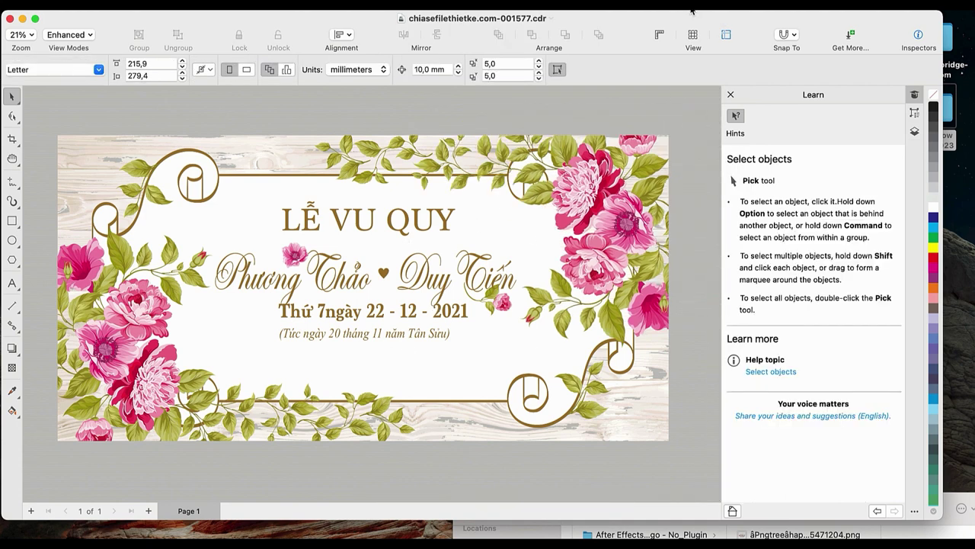